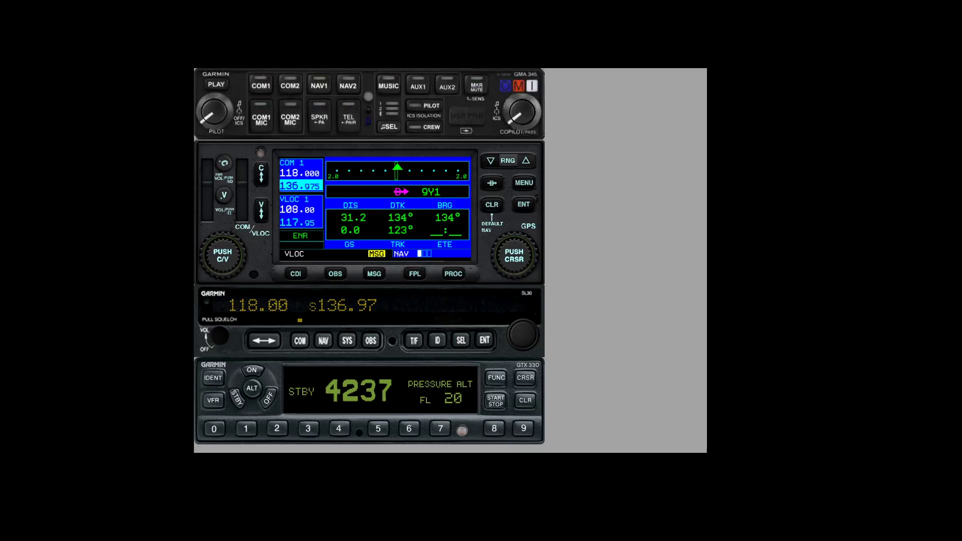
Select the GNS PUSH C/V knob on the radio stack for COM tuning
left_click(522, 336)
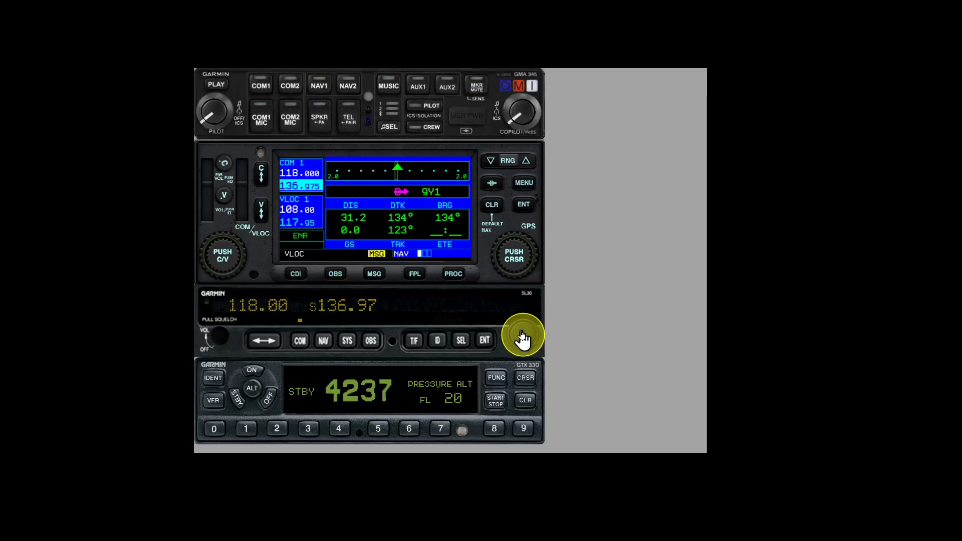
left_click(216, 262)
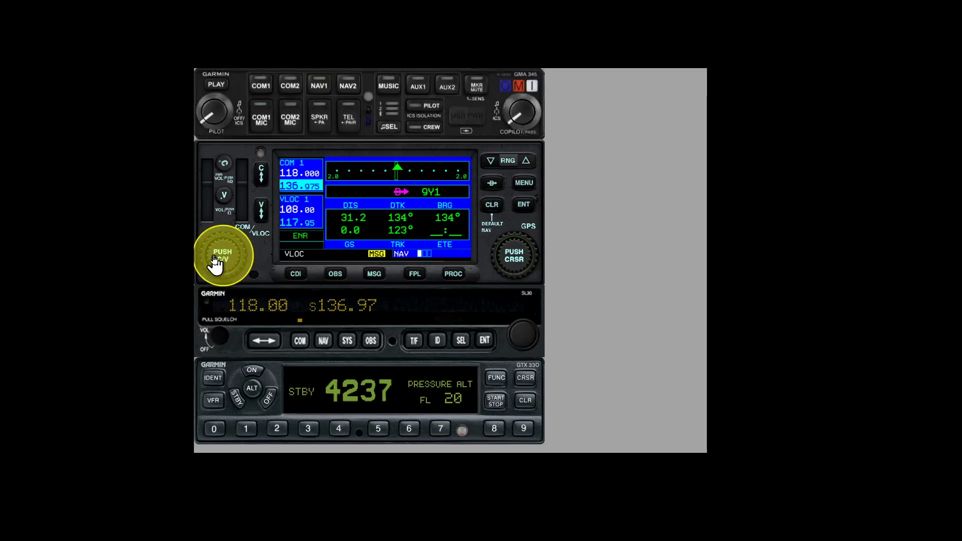
left_click(216, 115)
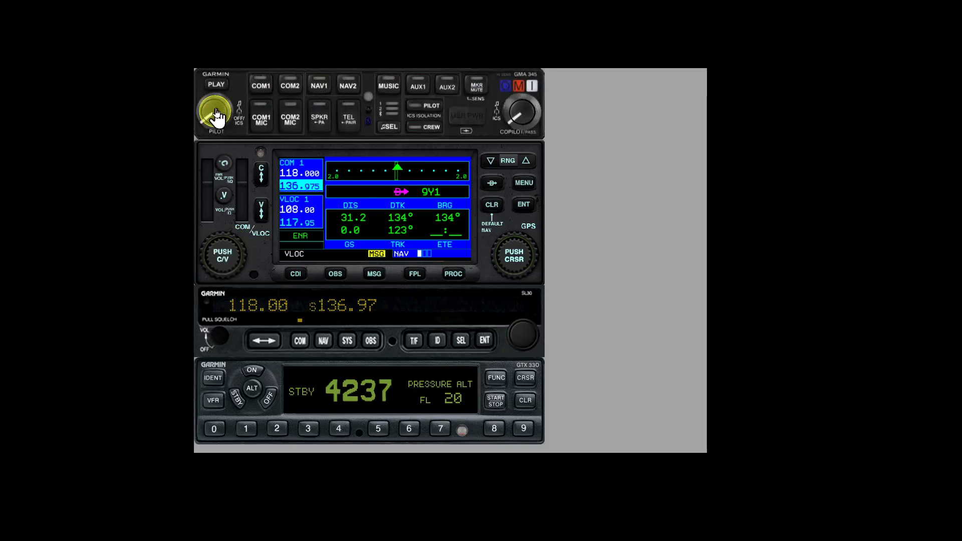
left_click(519, 257)
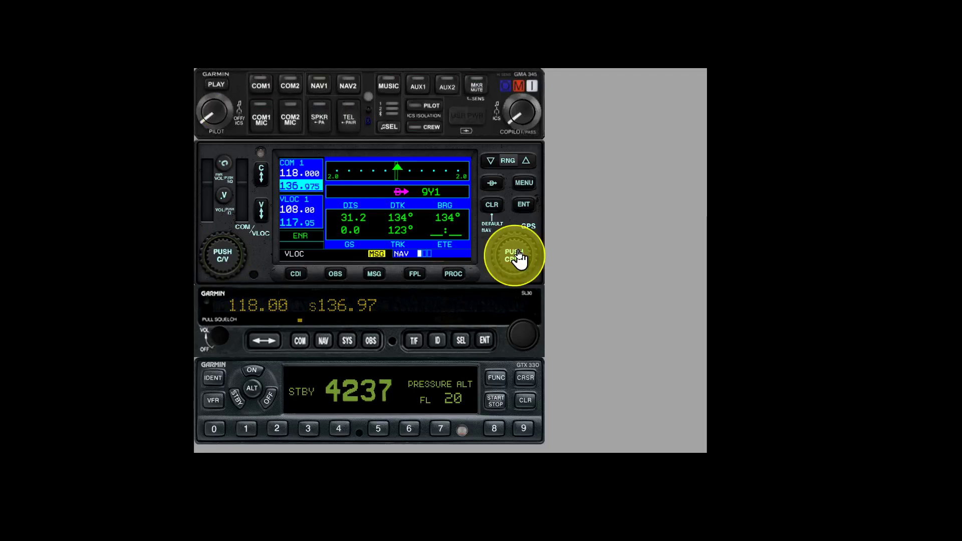
left_click(218, 258)
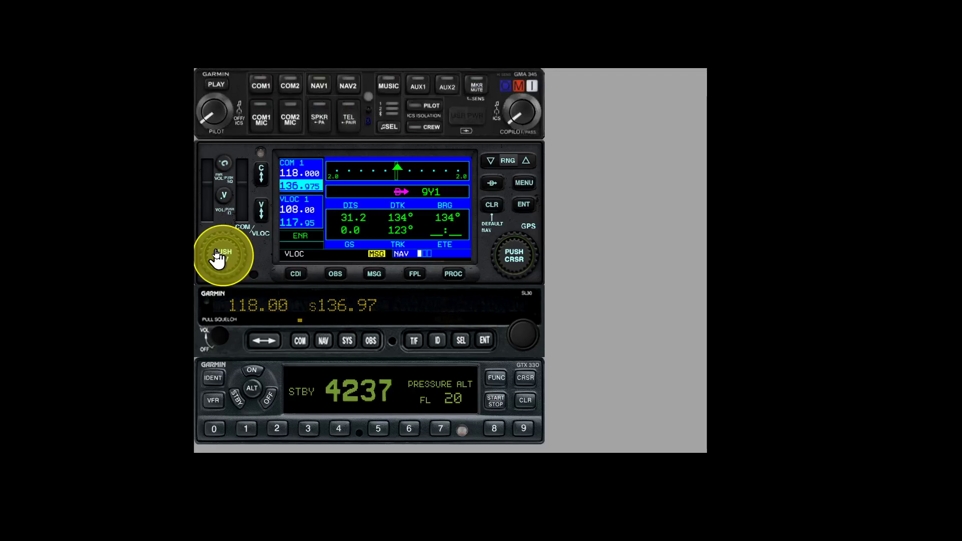
Tune COM 1 standby from 136.975 to 136.960, with SL30 standby following to 136.96
scroll(218, 256, "up", 8)
scroll(218, 257, "down", 4)
scroll(218, 257, "down", 1)
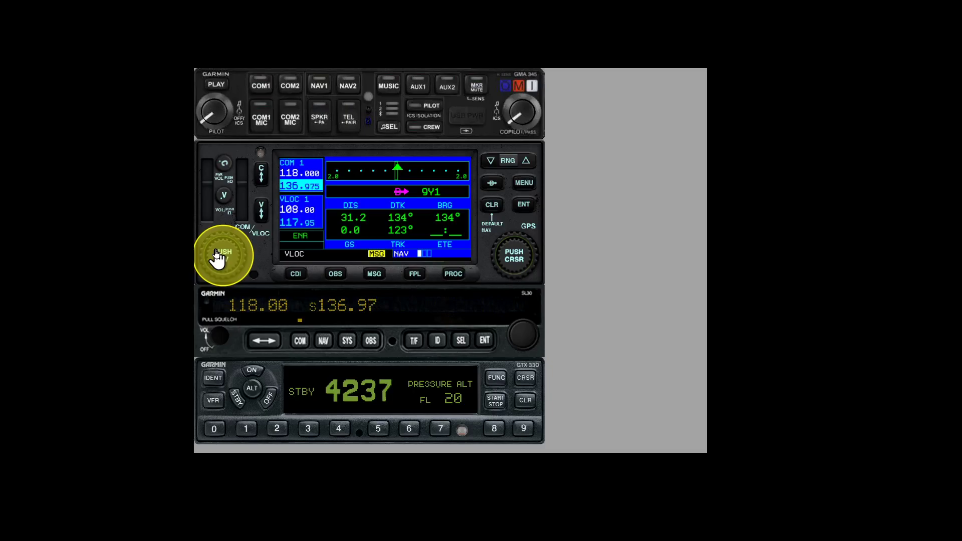
scroll(218, 256, "up", 2)
scroll(218, 256, "down", 5)
scroll(218, 256, "up", 6)
scroll(218, 257, "down", 4)
scroll(218, 256, "down", 1)
scroll(218, 256, "up", 2)
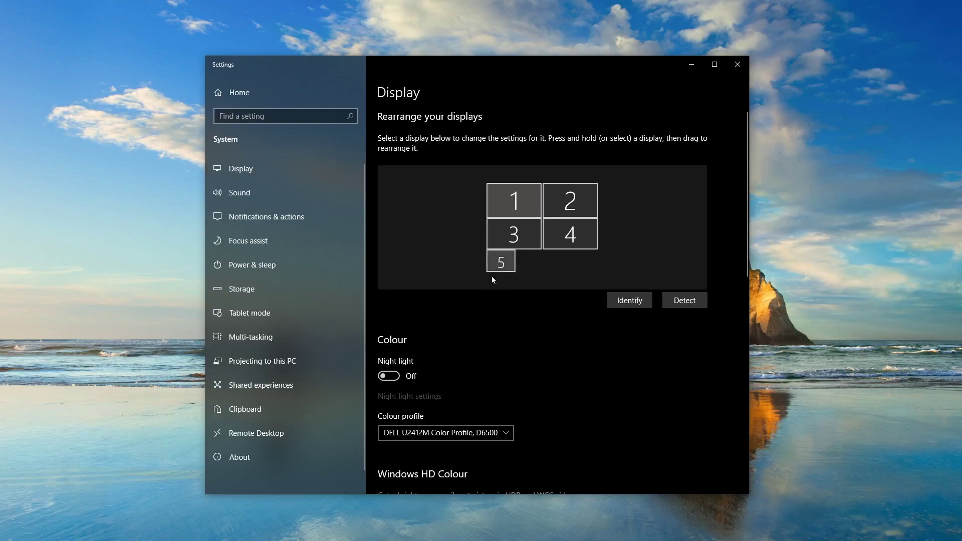
Select display 5 and confirm it is an extended display at 1024 × 768
scroll(488, 283, "down", 2)
scroll(566, 230, "up", 2)
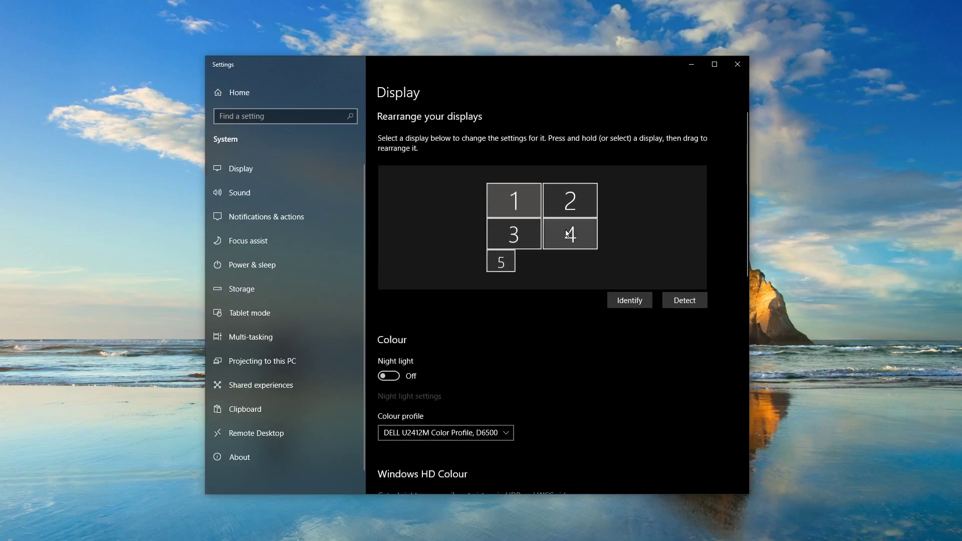
left_click(503, 262)
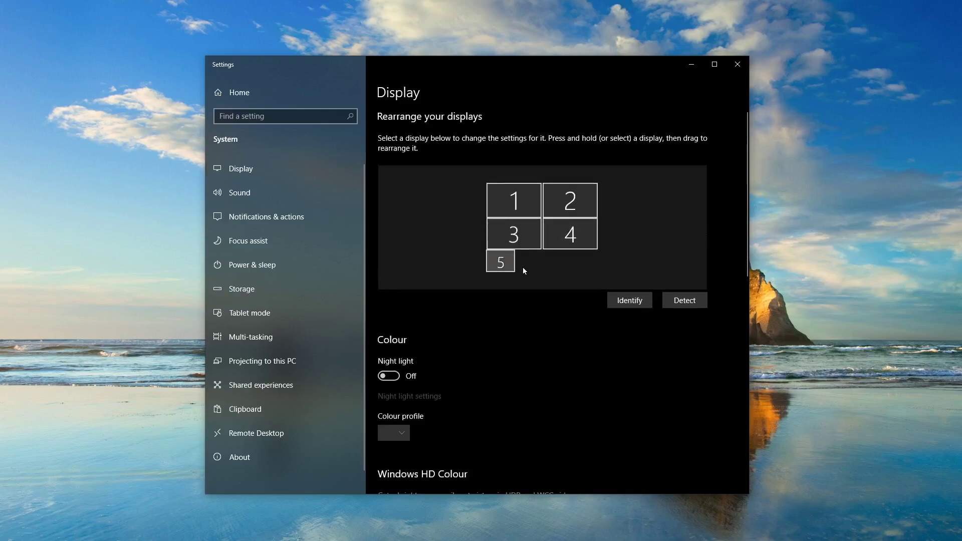
scroll(536, 286, "down", 6)
scroll(536, 284, "up", 2)
scroll(536, 284, "down", 5)
scroll(533, 288, "down", 1)
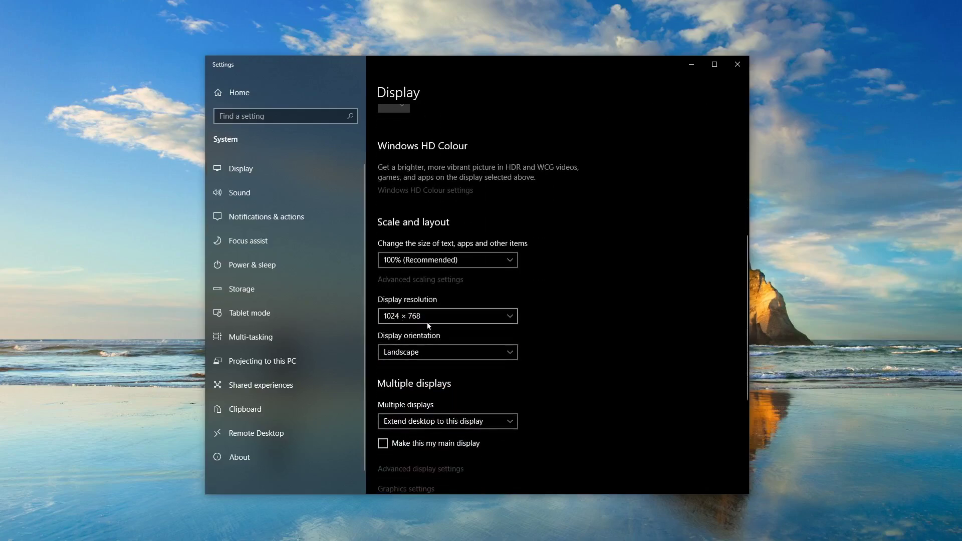
scroll(577, 245, "up", 10)
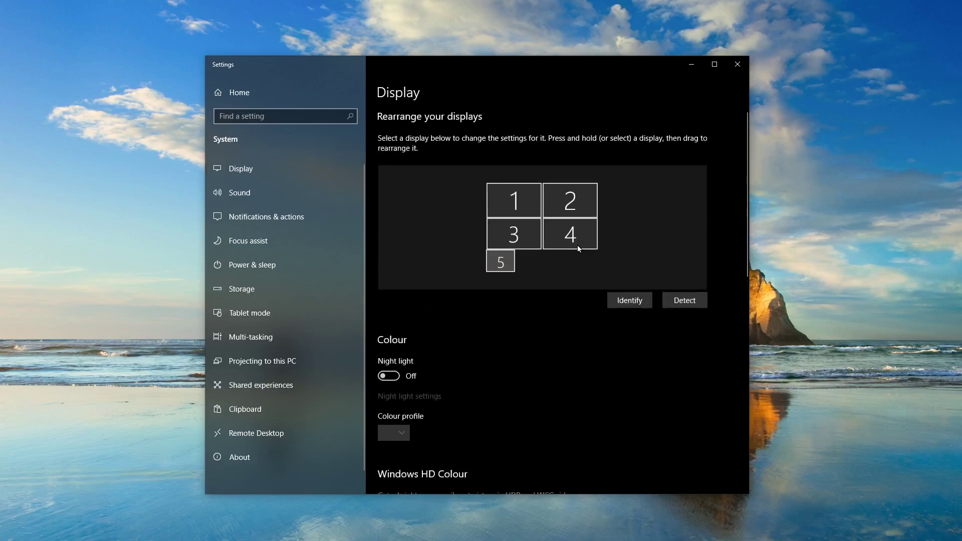
Select display 5, then swap the SL30 frequencies and back so 118.00 stays active
left_click(512, 267)
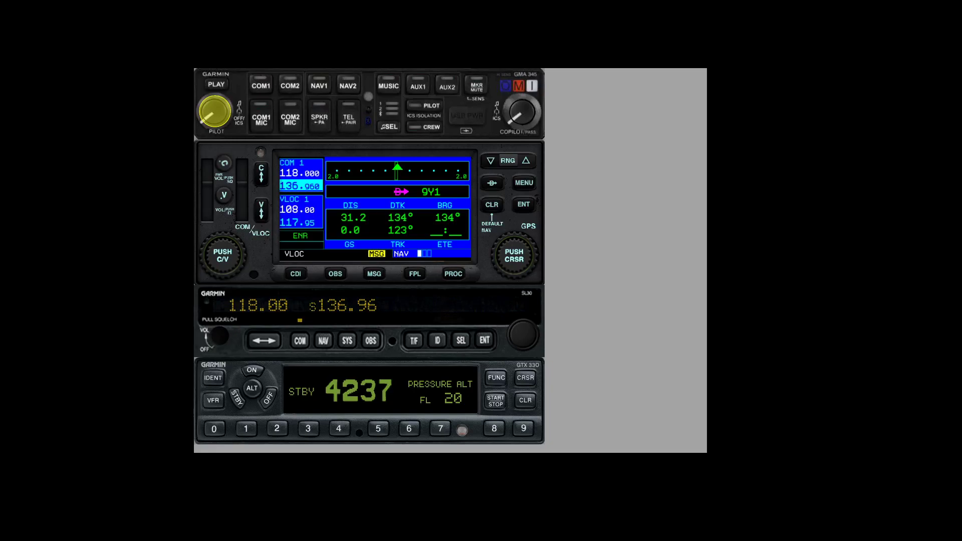
left_click(223, 265)
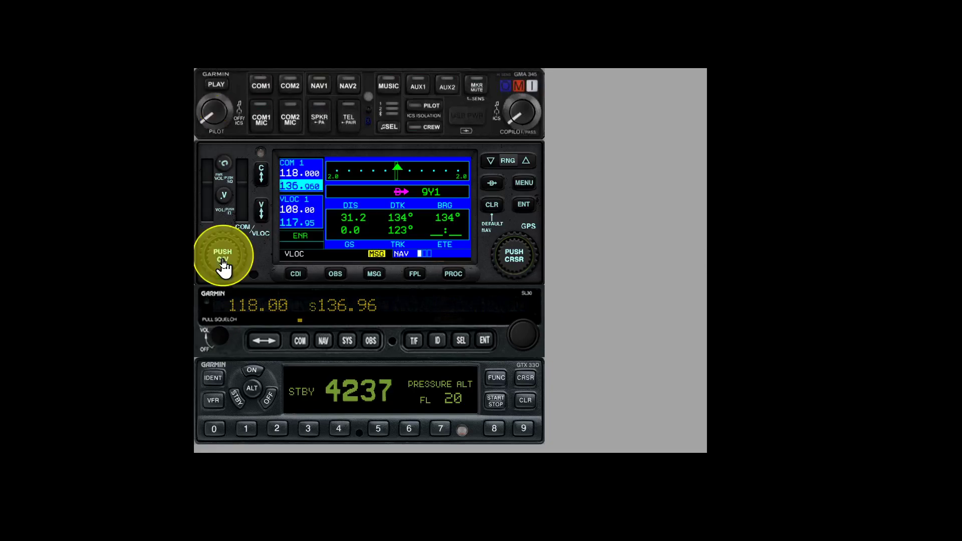
left_click(258, 343)
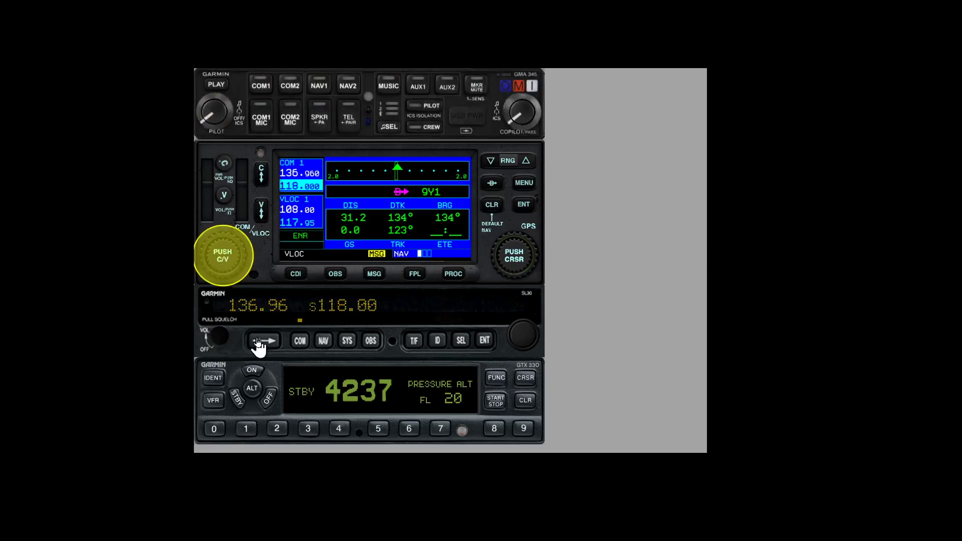
left_click(259, 344)
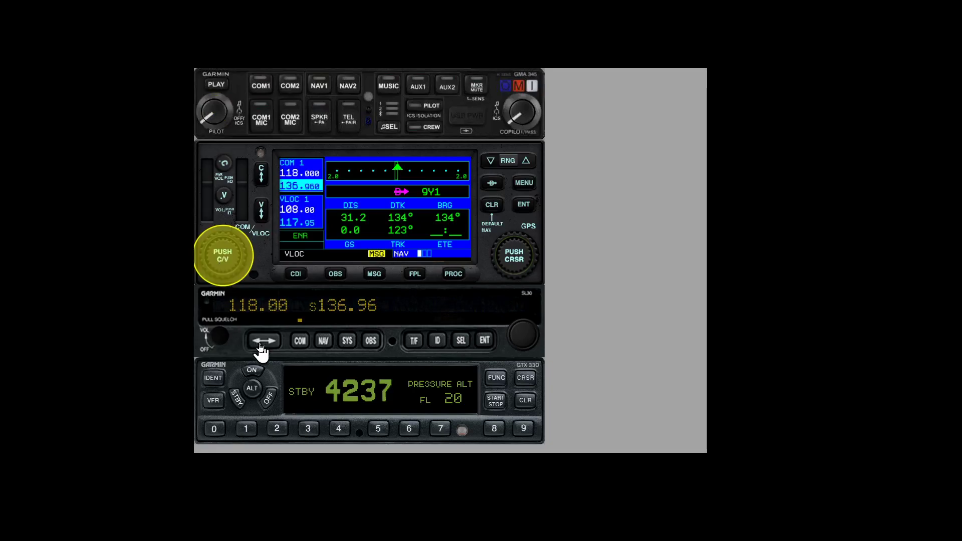
Switch on the GMA 345 audio panel with its pilot volume knob and select COM1
left_click(213, 118)
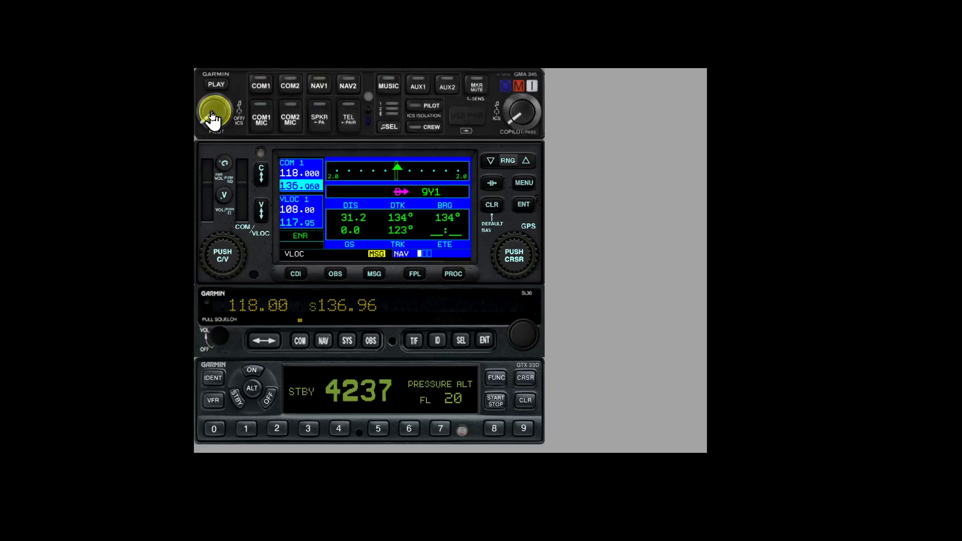
left_click(213, 118)
left_click(255, 93)
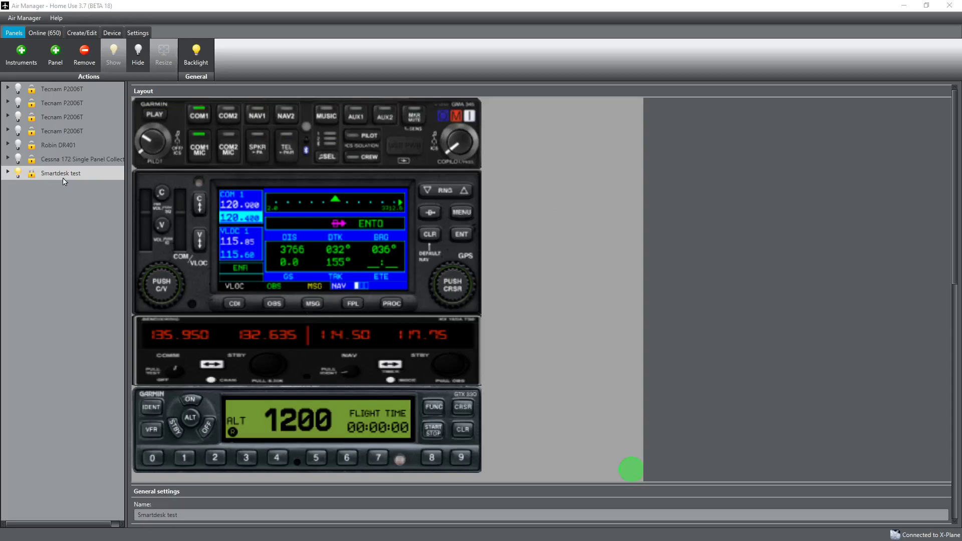
Select the GPS unit in the Smartdesk test layout and scroll through the settings
left_click(422, 227)
scroll(491, 237, "down", 1)
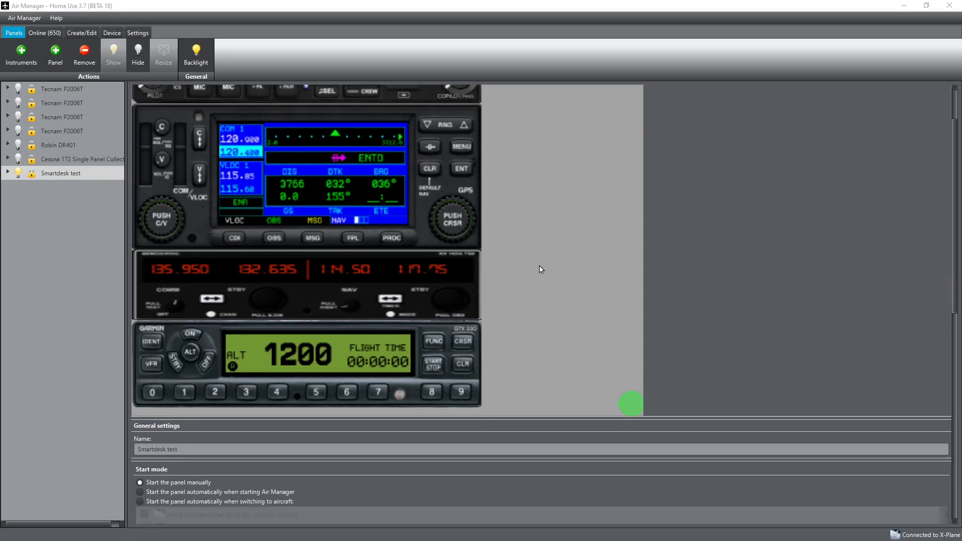
scroll(541, 269, "down", 1)
scroll(528, 256, "down", 3)
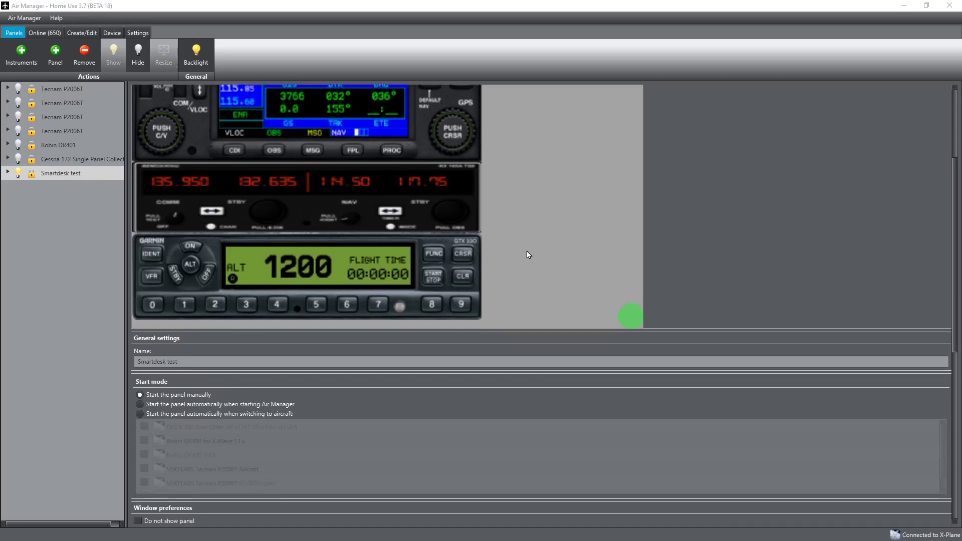
scroll(527, 254, "down", 1)
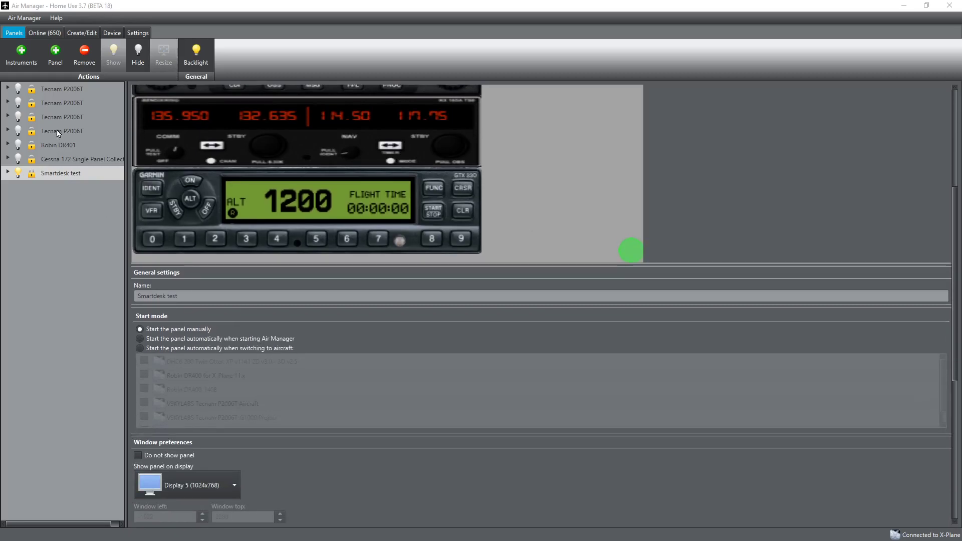
Select the GTX 330 transponder and scroll down to Window preferences, Knobster and Background
left_click(216, 245)
scroll(507, 238, "down", 1)
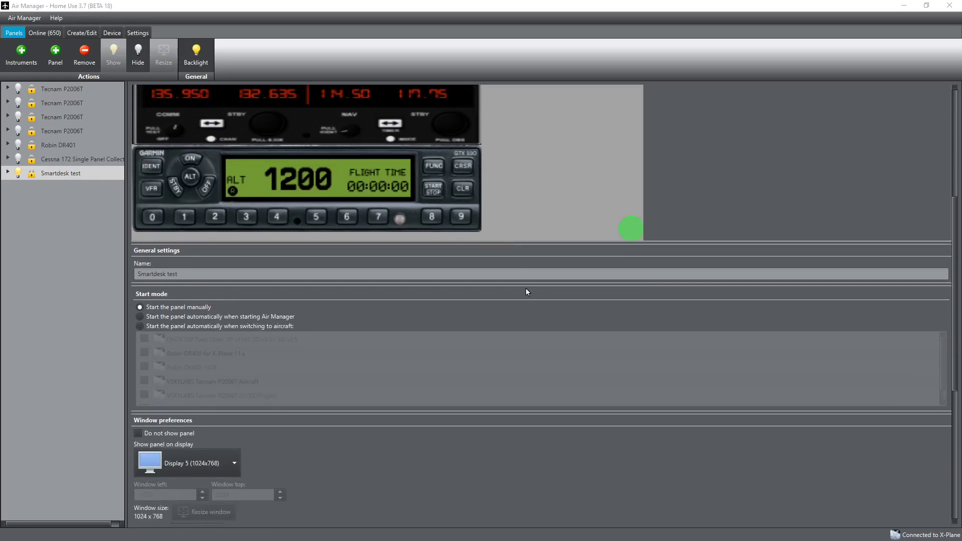
scroll(526, 287, "down", 2)
scroll(526, 289, "up", 3)
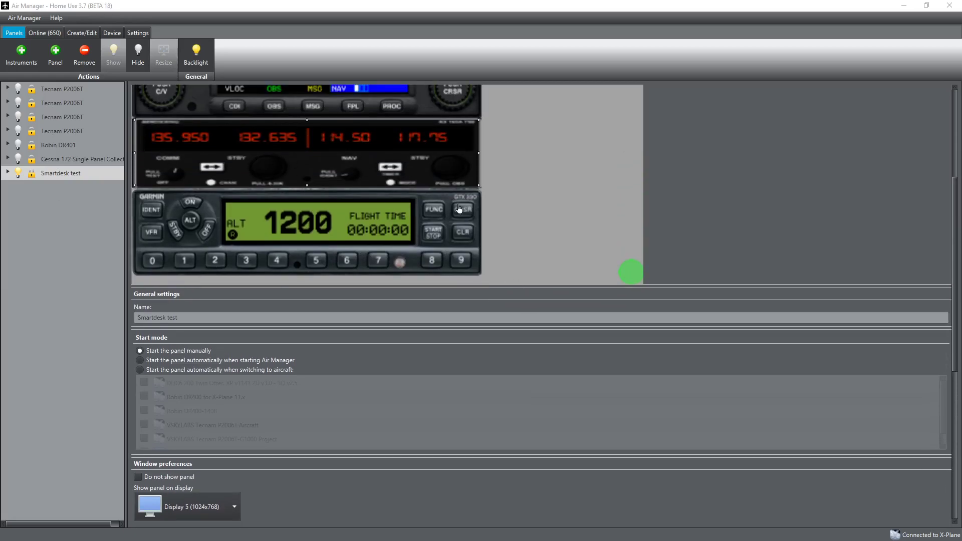
scroll(506, 249, "down", 2)
scroll(505, 249, "down", 5)
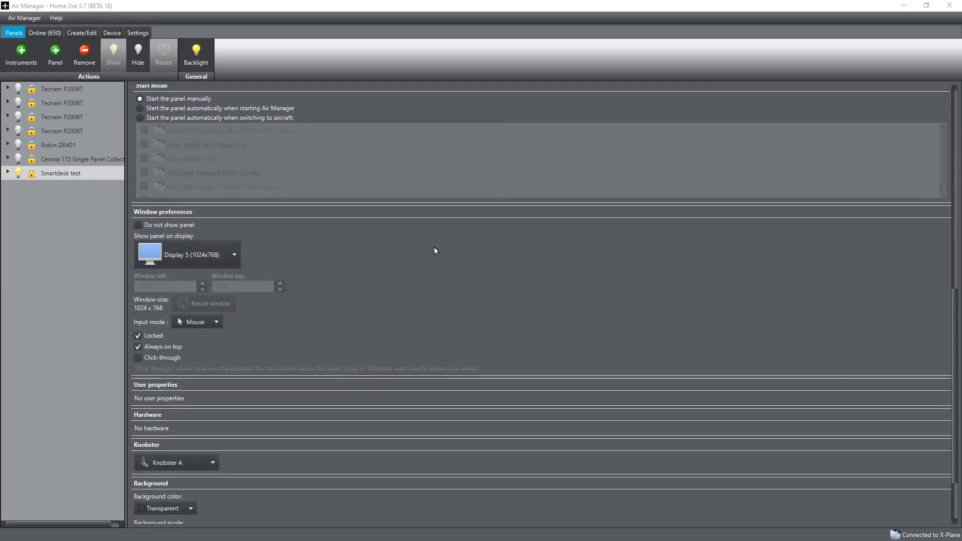
scroll(361, 223, "down", 1)
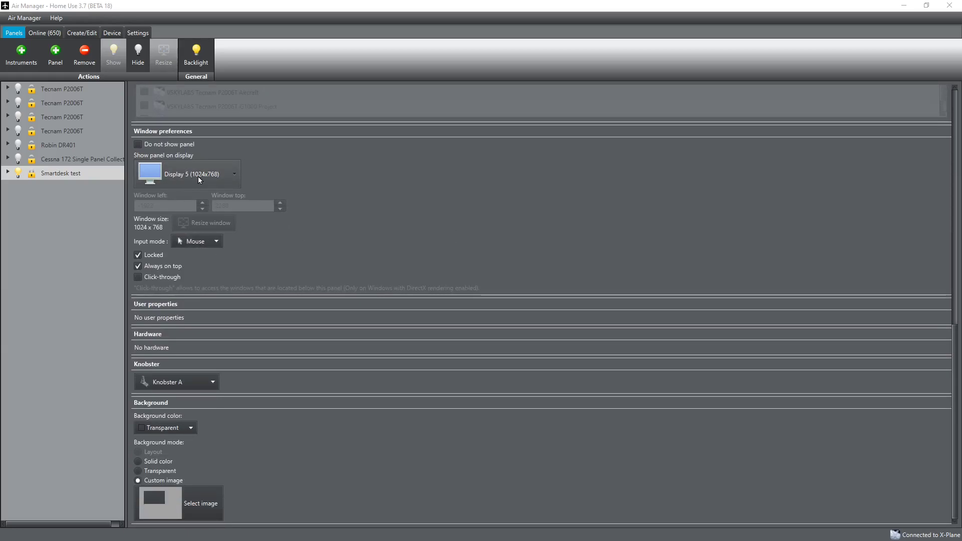
Keep the panel on Display 5, use a custom-image background, and show the input mode choices
left_click(234, 173)
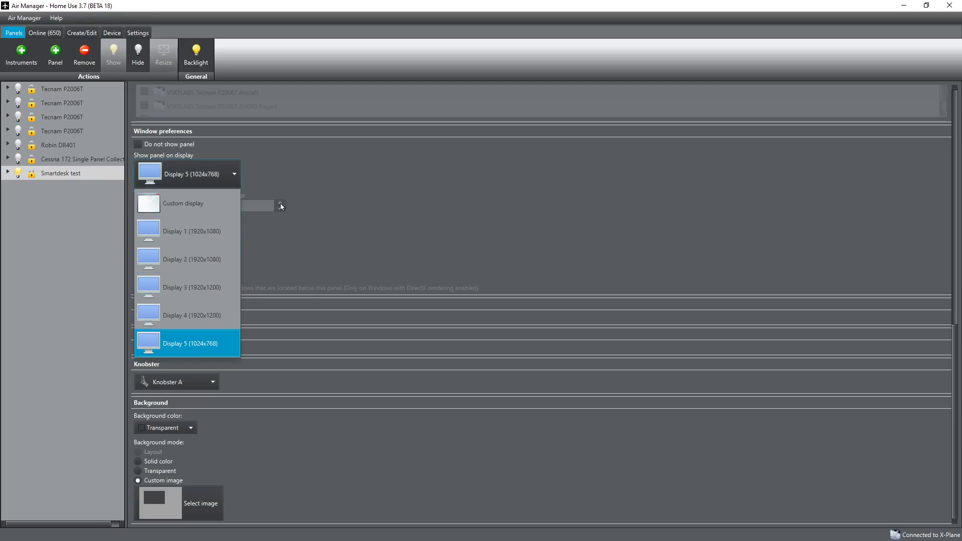
left_click(259, 164)
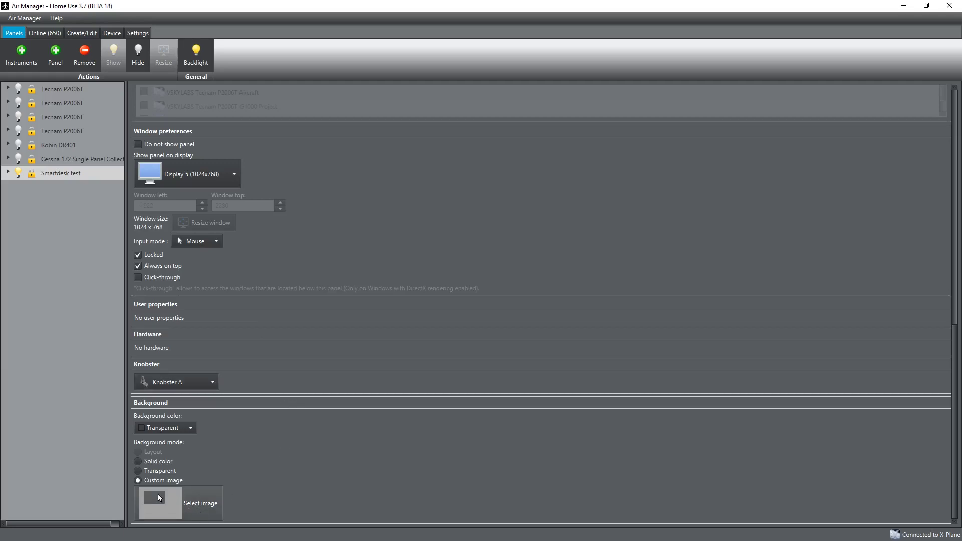
left_click(138, 482)
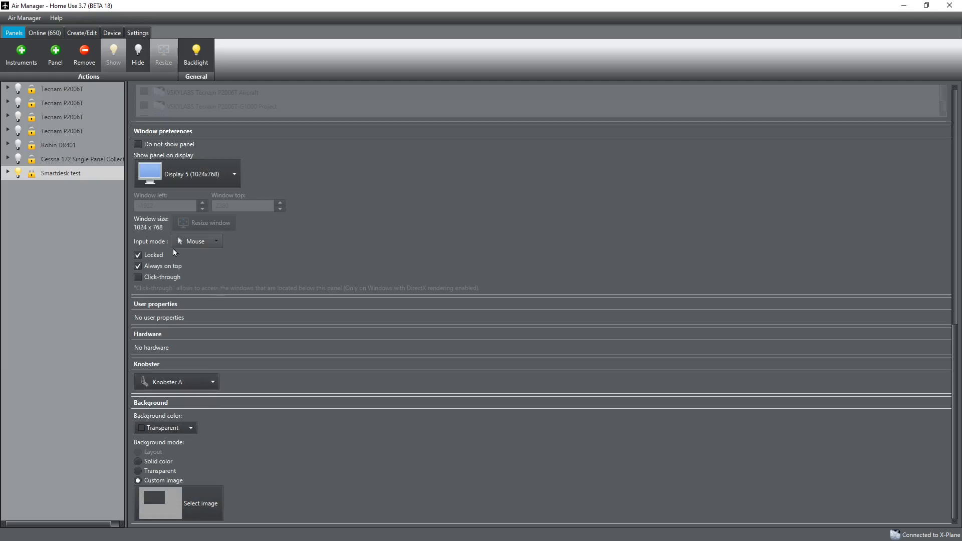
left_click(218, 242)
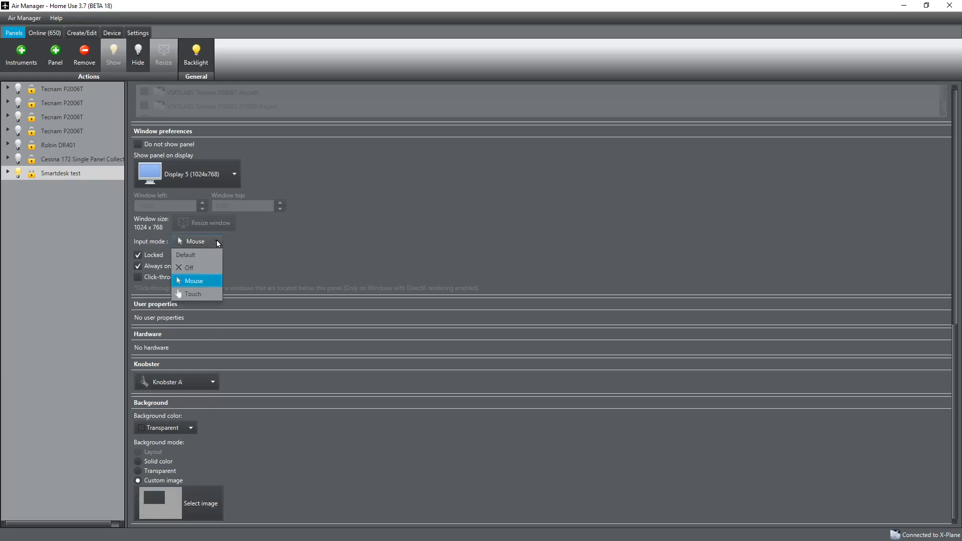
Keep Mouse as the input mode and scroll back up to the Smartdesk test layout
left_click(196, 283)
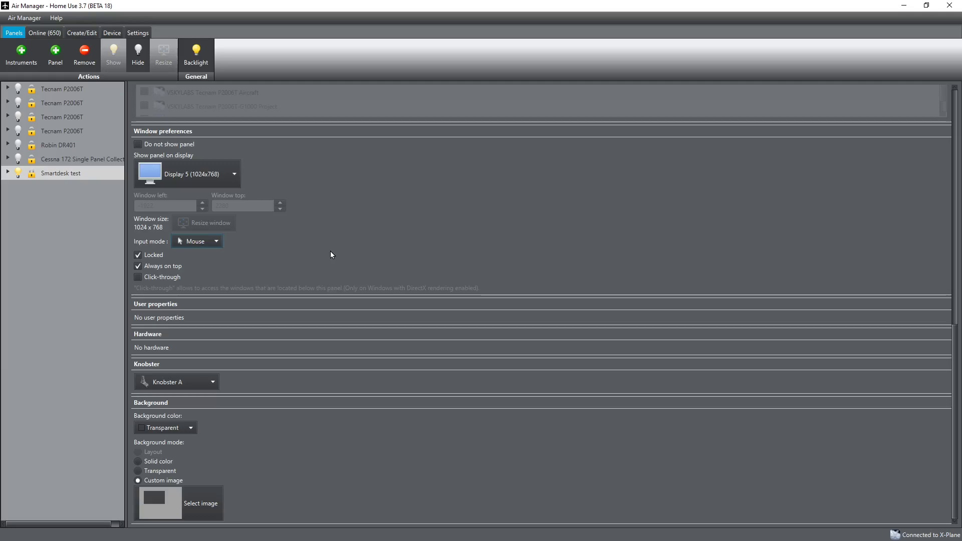
scroll(331, 255, "up", 6)
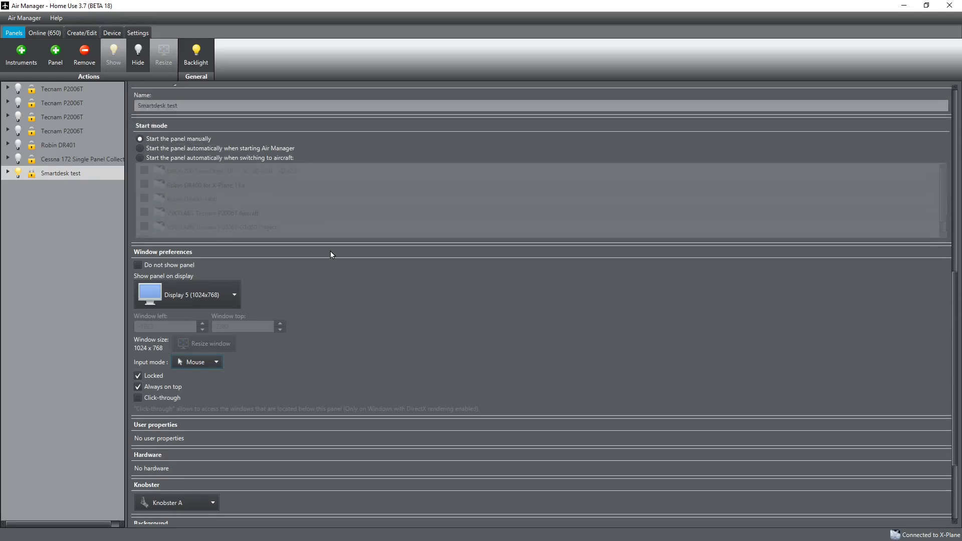
scroll(330, 254, "up", 4)
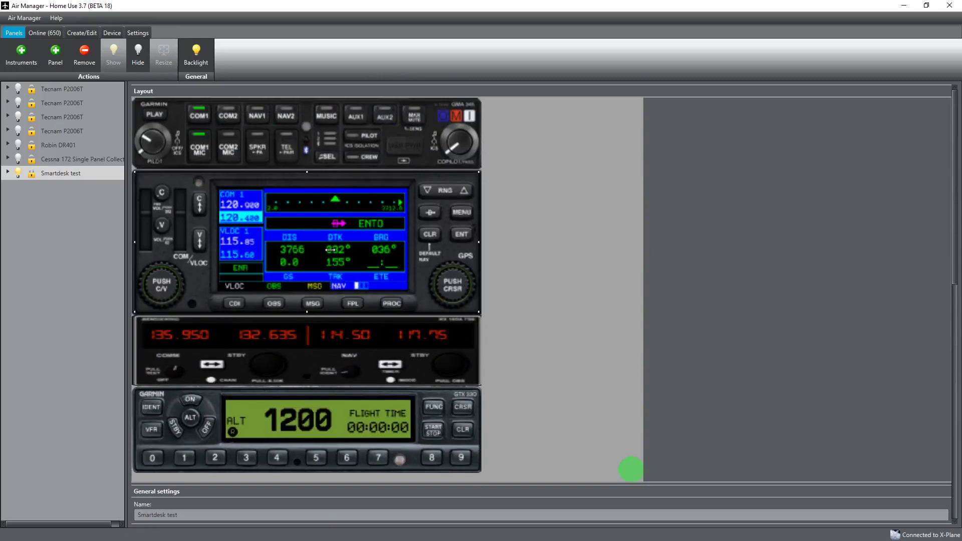